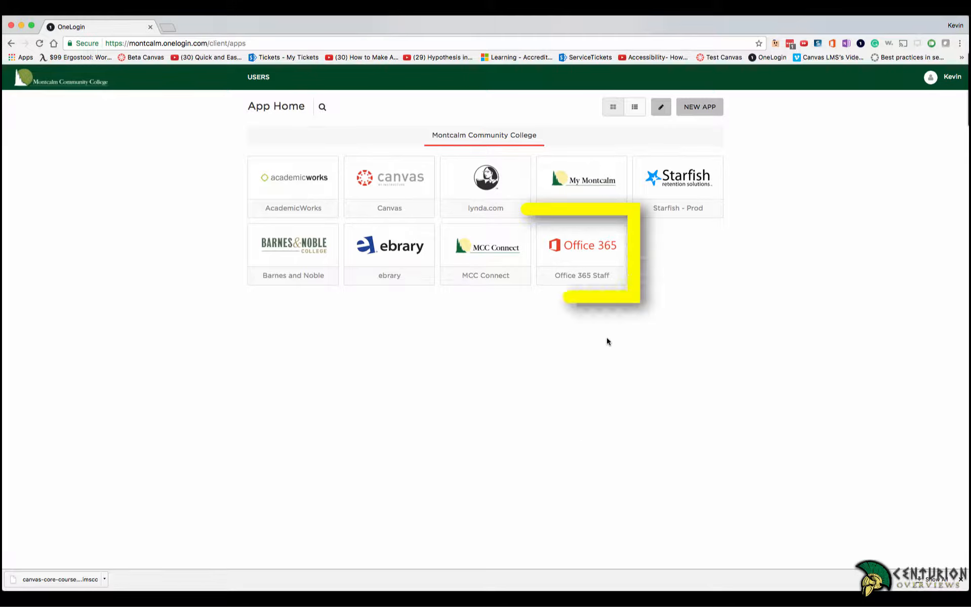
Open OneDrive's Files list from the Office 365 Staff tile via the app launcher.
left_click(596, 261)
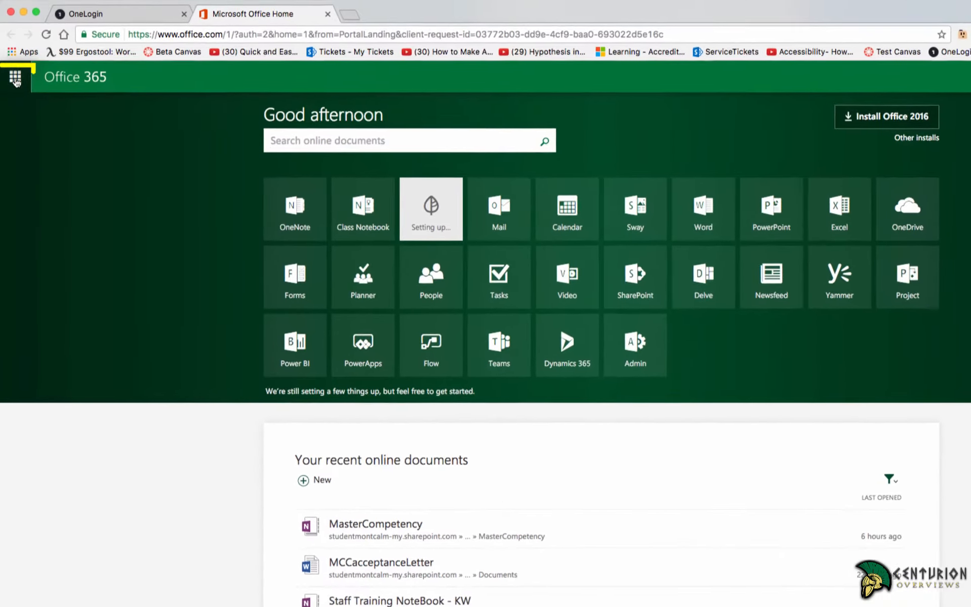
left_click(15, 78)
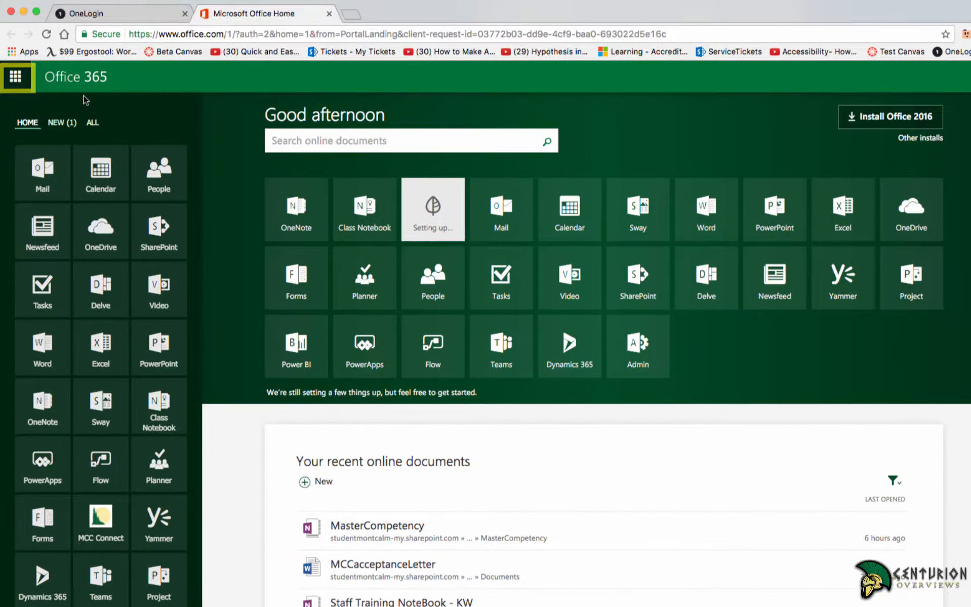
left_click(115, 229)
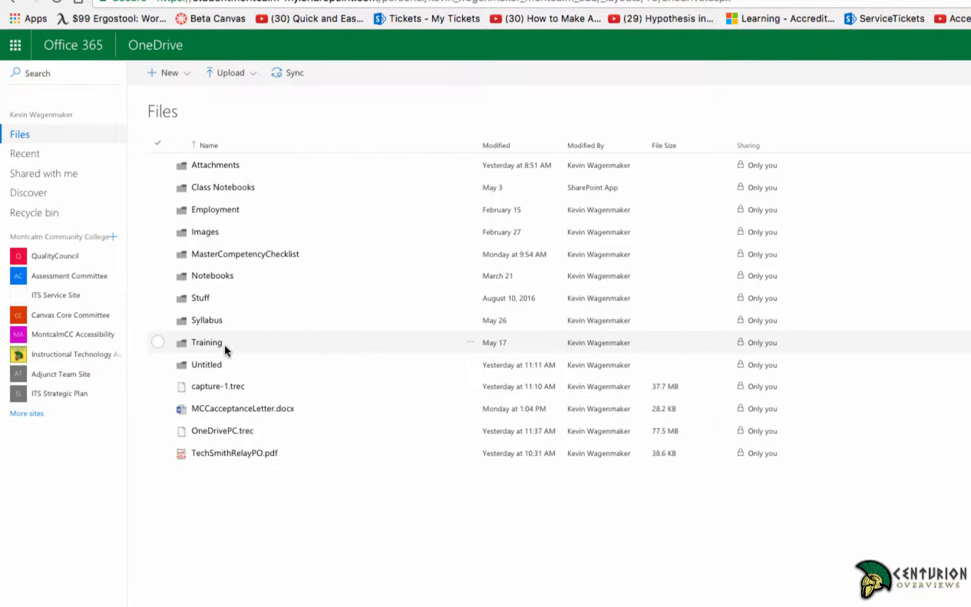
Open MCCacceptanceLetter.docx in Word Online and upload the downloaded course file into OneDrive.
left_click(158, 408)
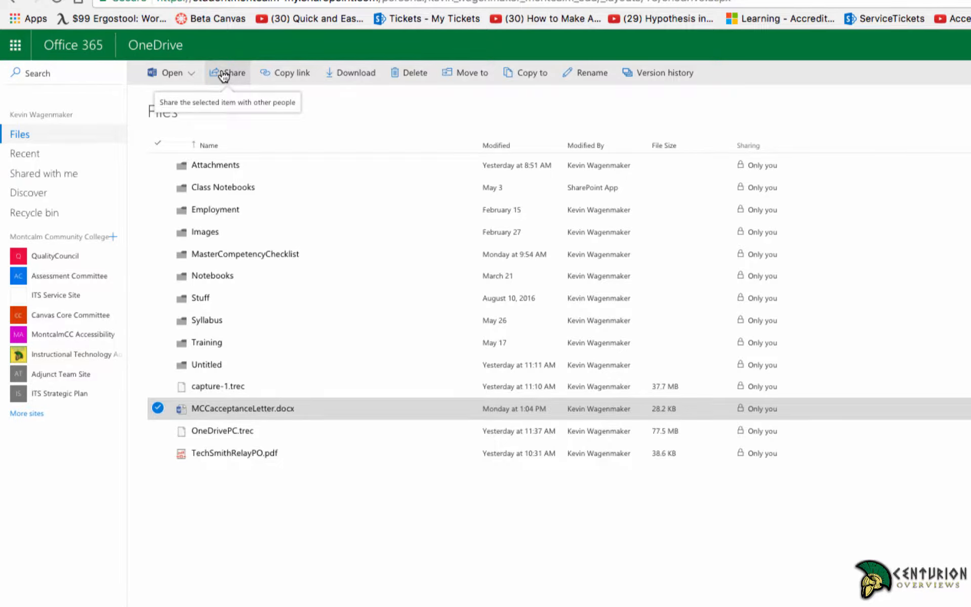
left_click(252, 409)
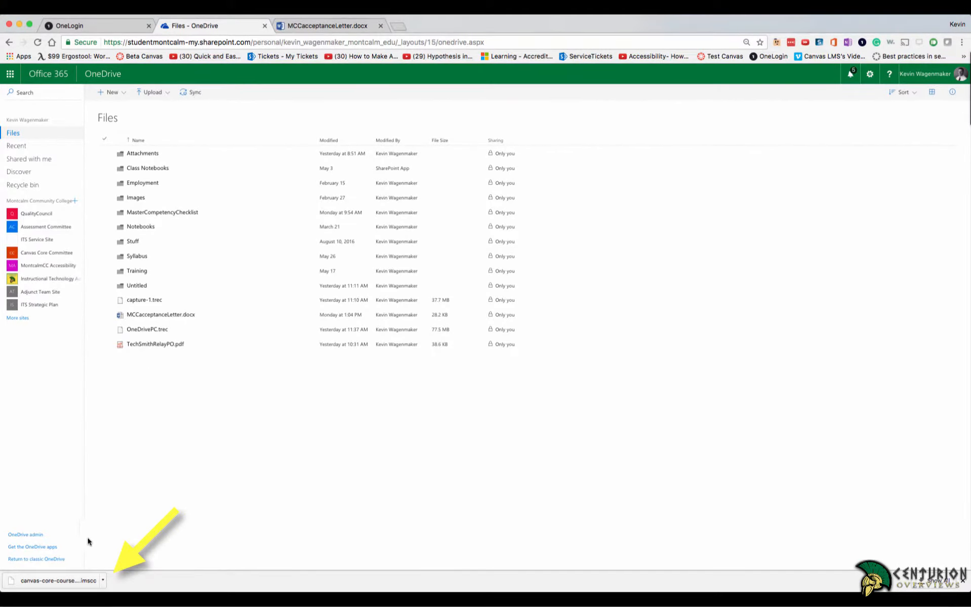
left_click_drag(70, 581, 245, 408)
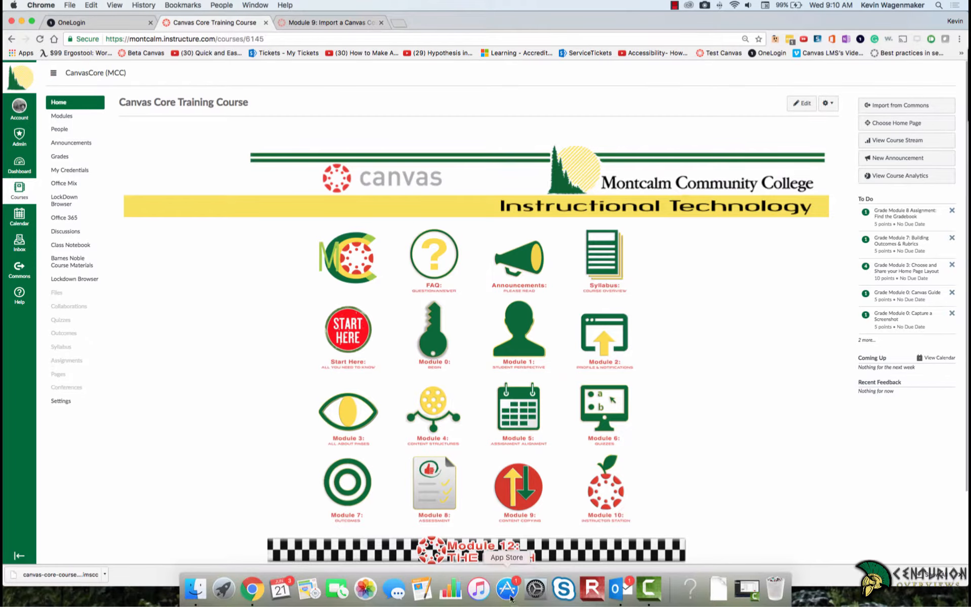
Search the App Store for 'onedrive' and launch the installed OneDrive app.
left_click(508, 590)
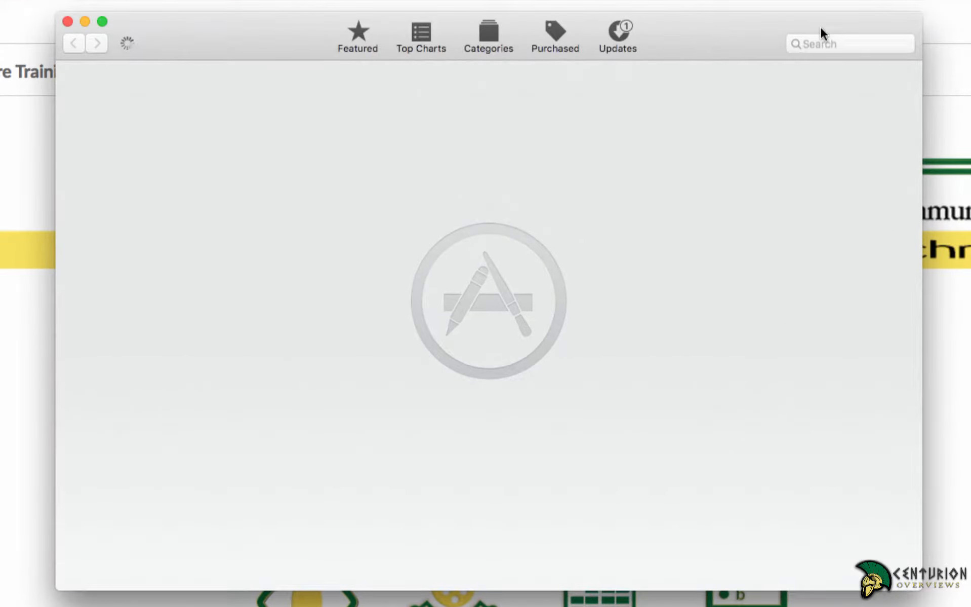
left_click(821, 40)
type("one")
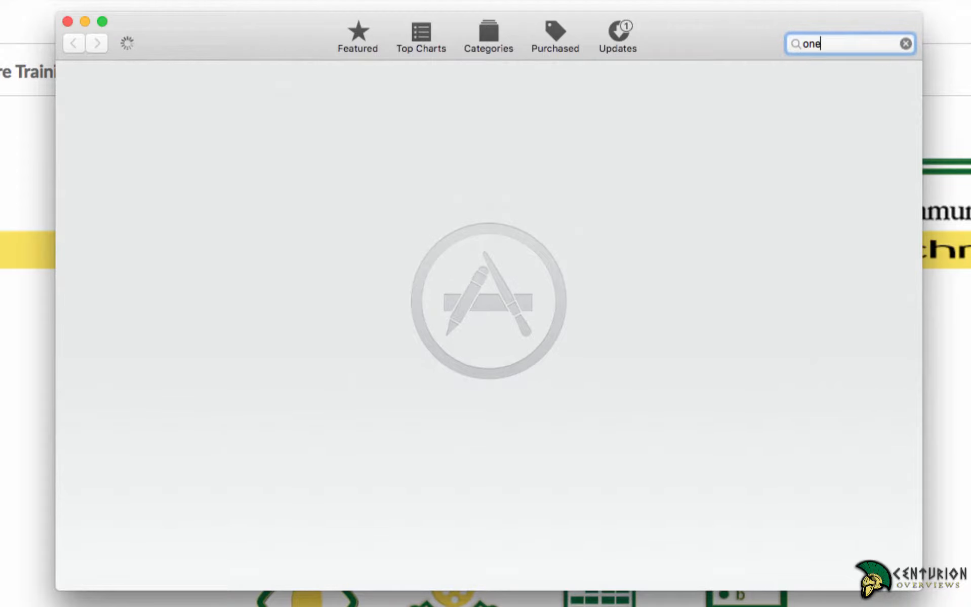
type("drive")
key("Return")
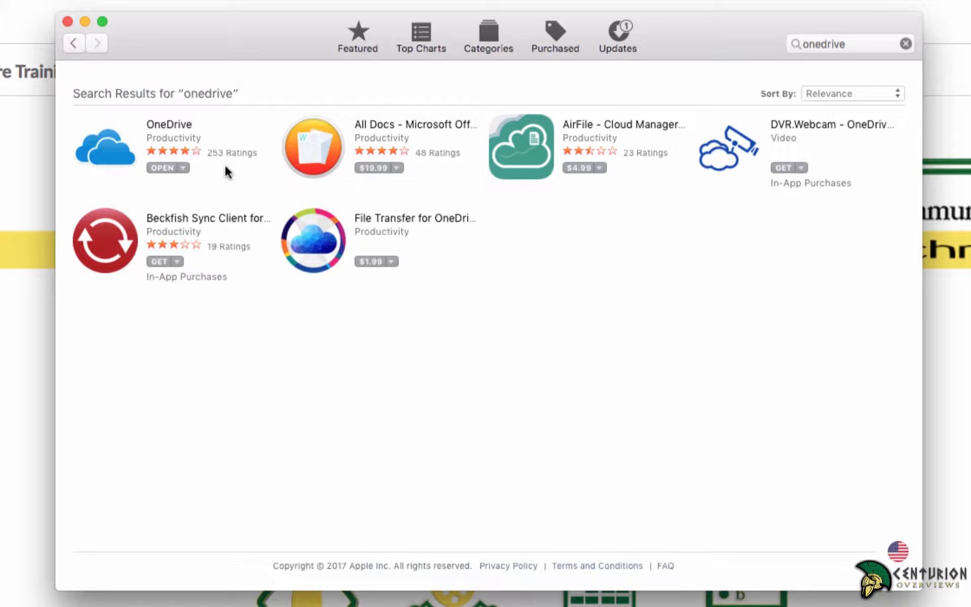
left_click(183, 169)
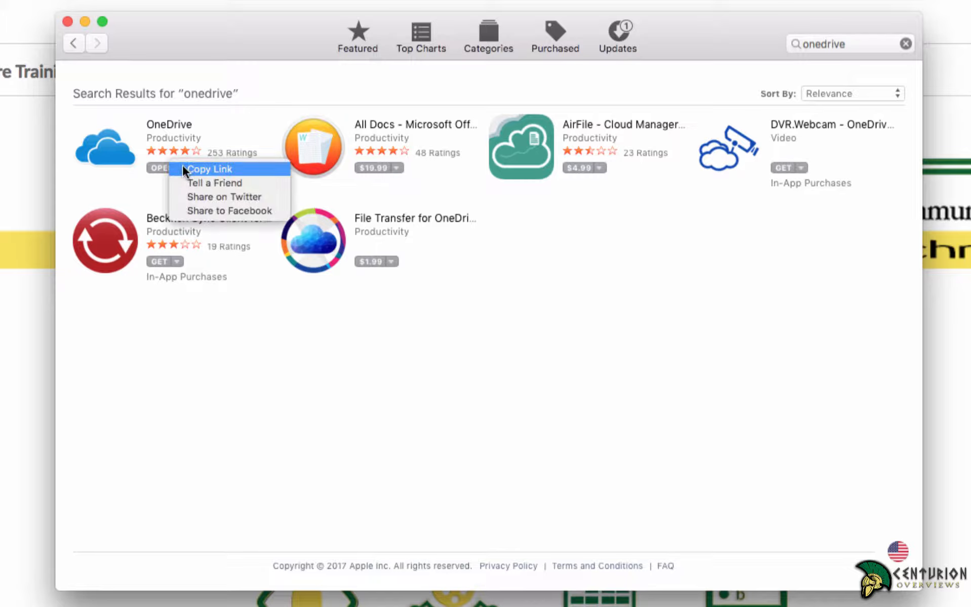
left_click(183, 165)
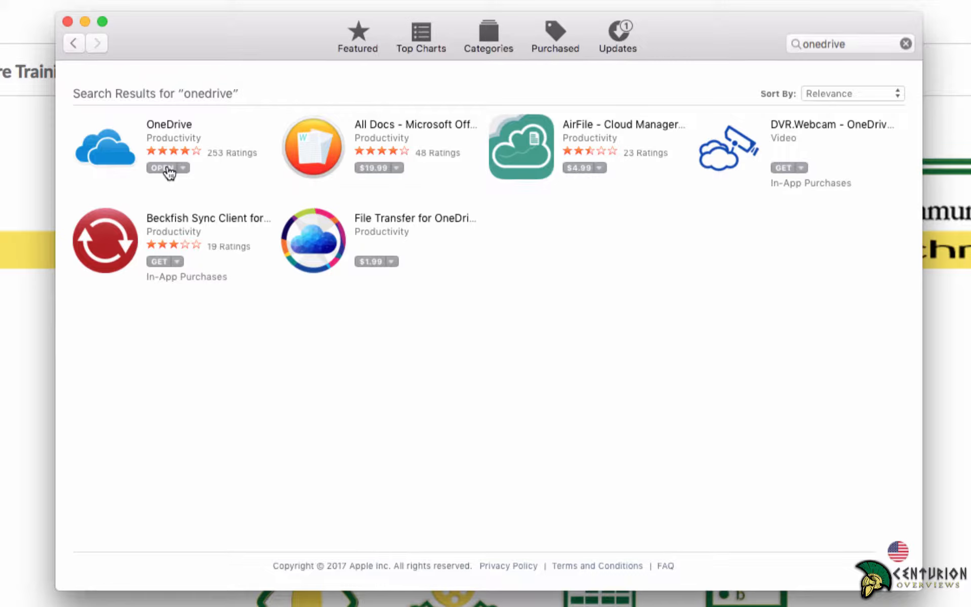
left_click(167, 168)
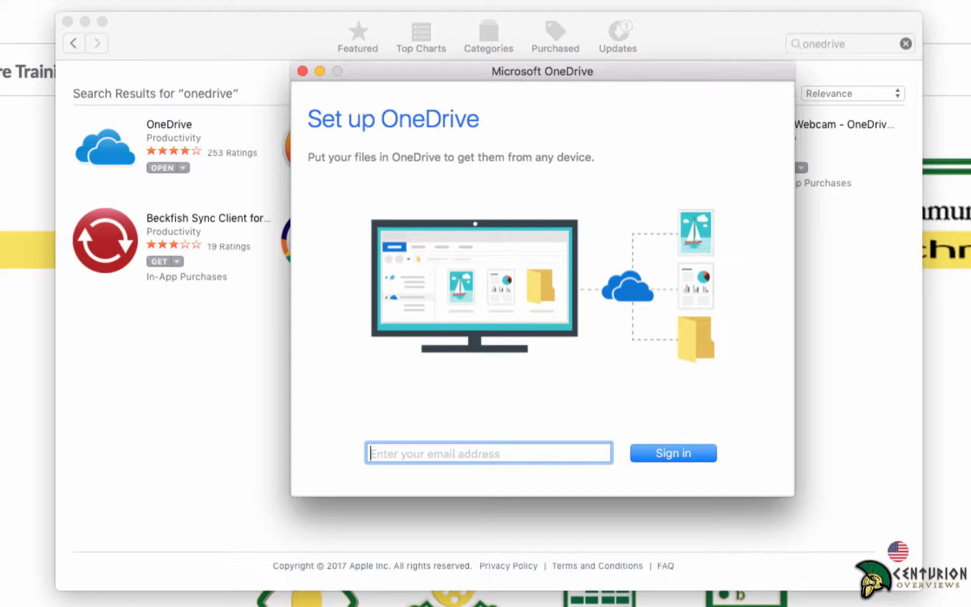
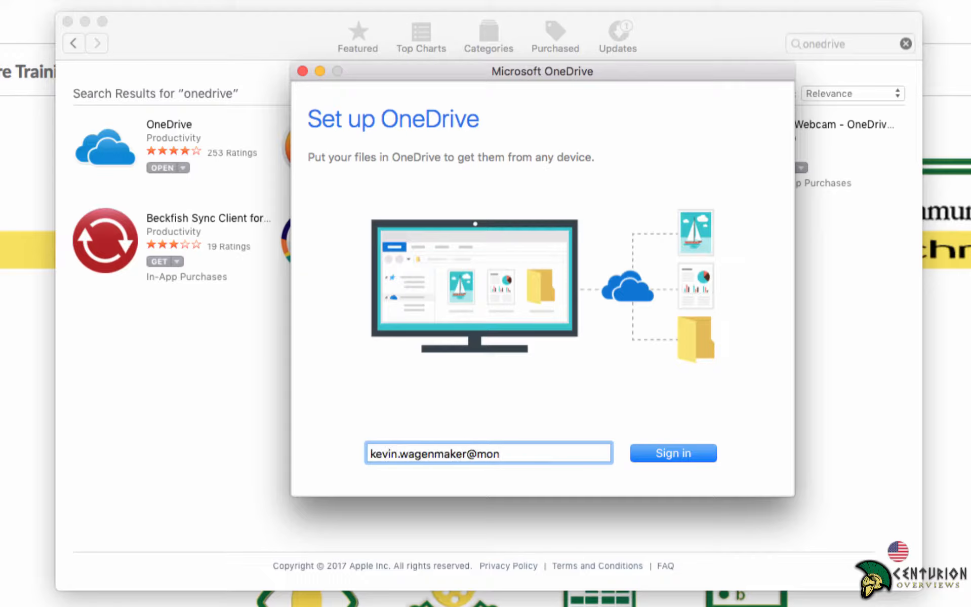
Sign in with the college e-mail address as a Work or school account and its password.
key("Return")
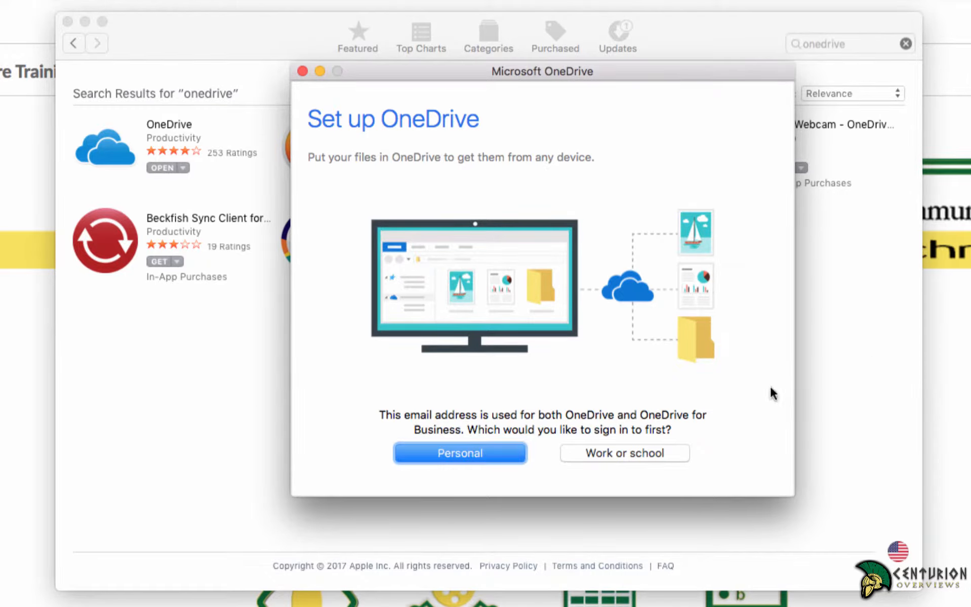
left_click(628, 452)
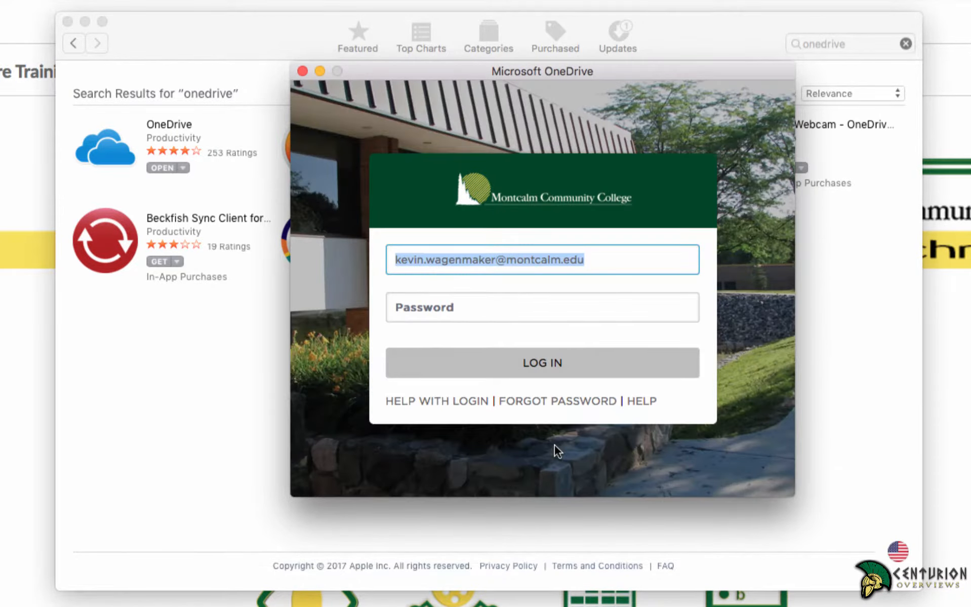
left_click(458, 306)
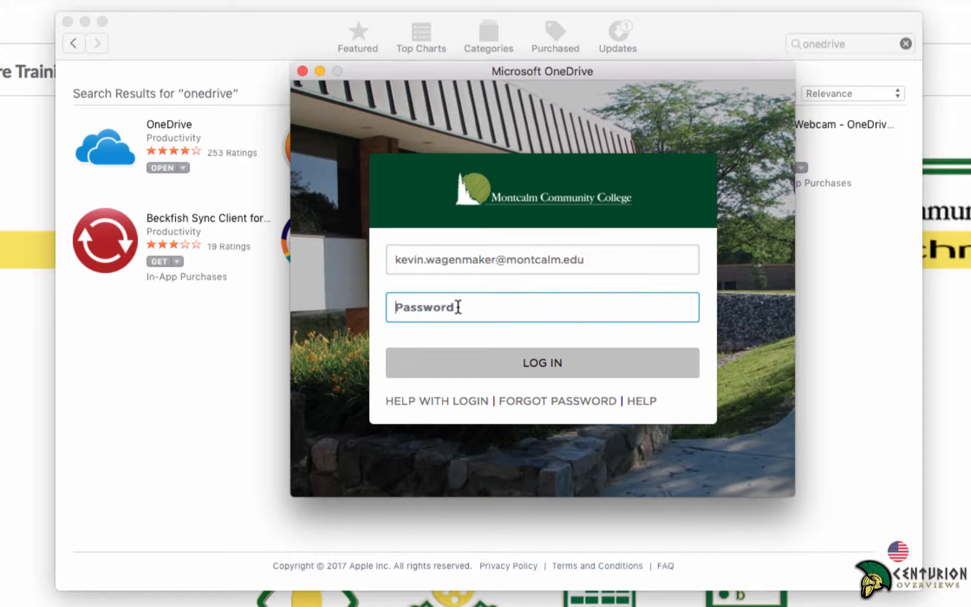
type("•••••••••••••")
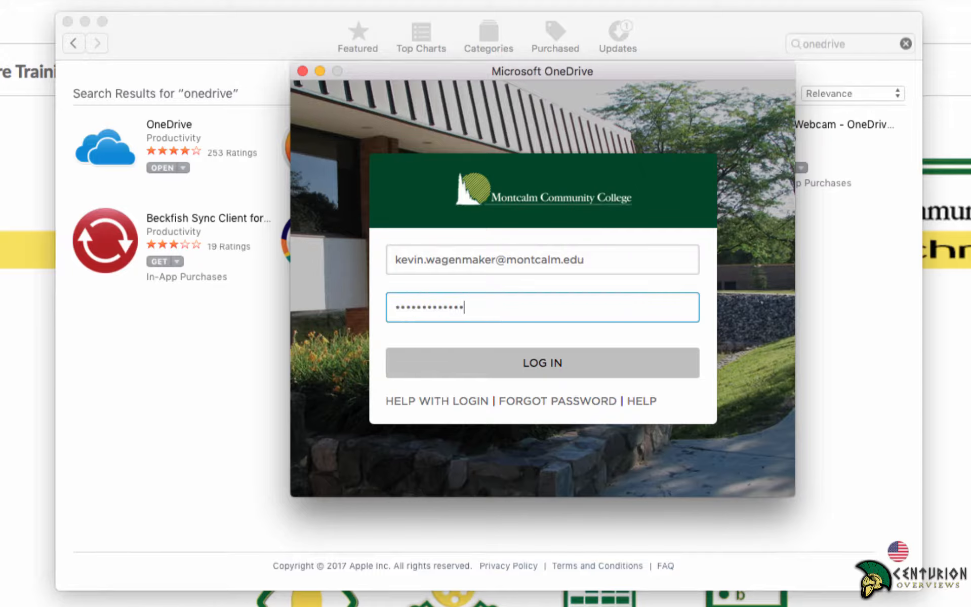
key("Return")
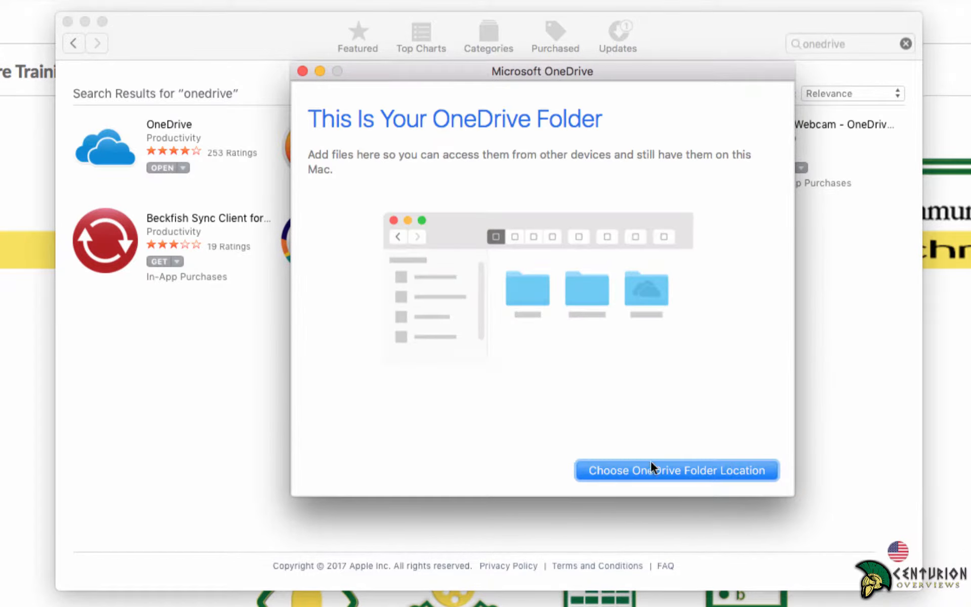
Place the OneDrive folder on the Desktop, merge existing content, sync all files, and open the folder.
left_click(660, 470)
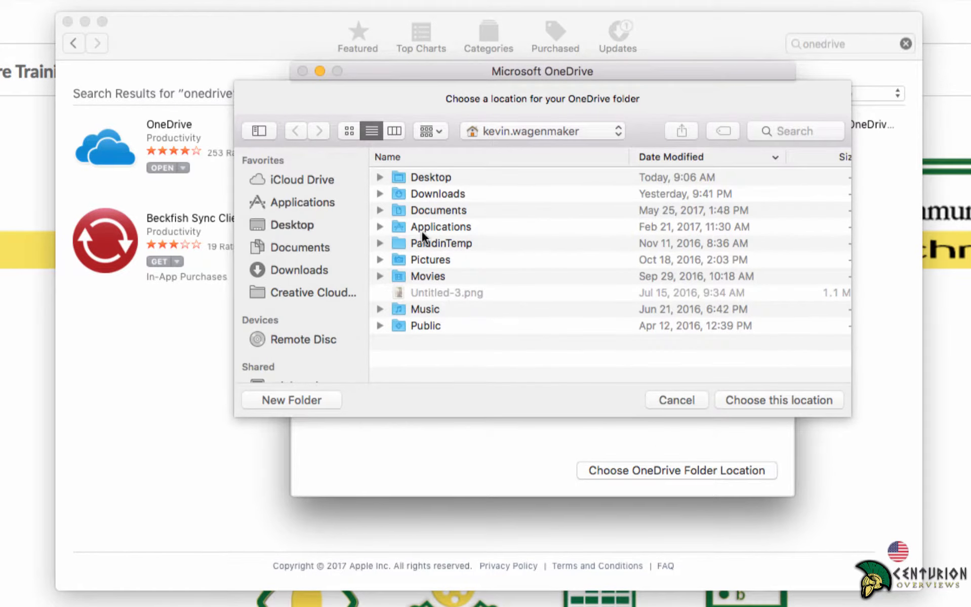
left_click(416, 175)
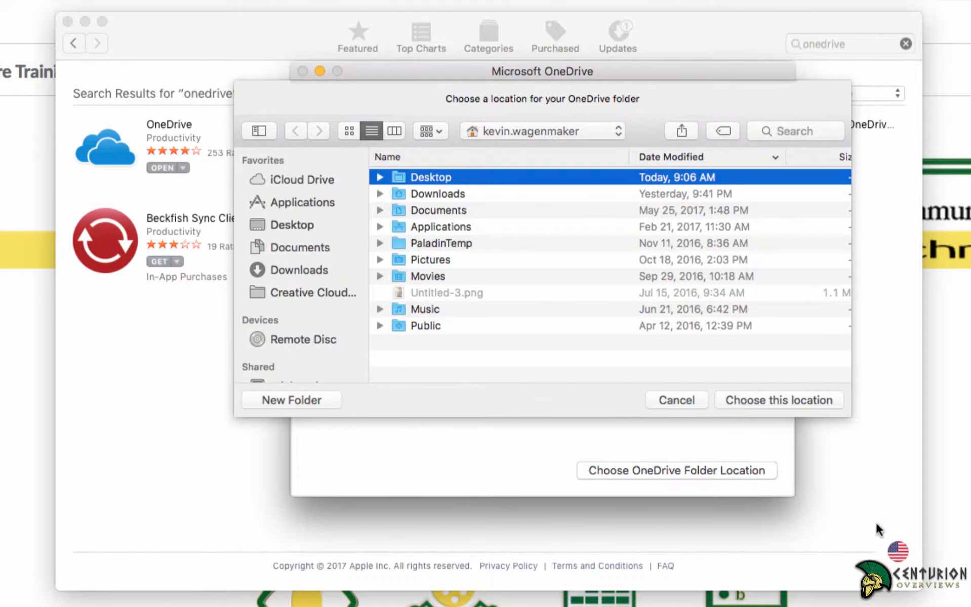
left_click(759, 396)
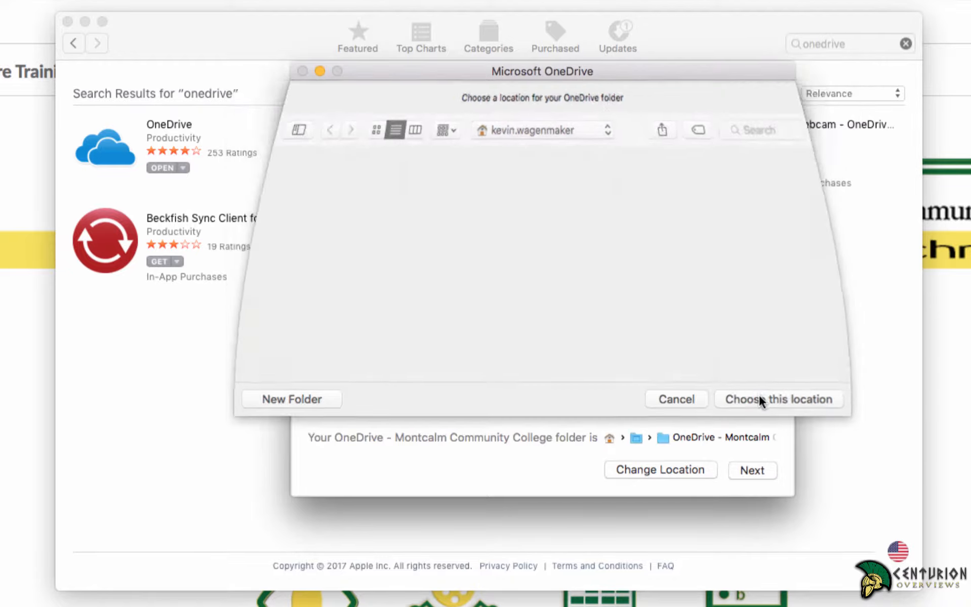
left_click(746, 472)
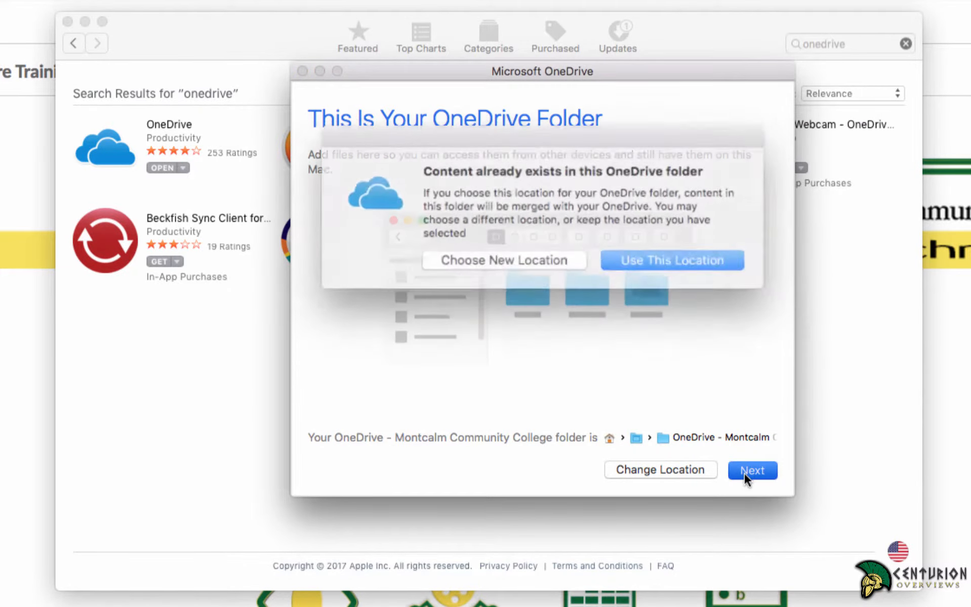
left_click(635, 258)
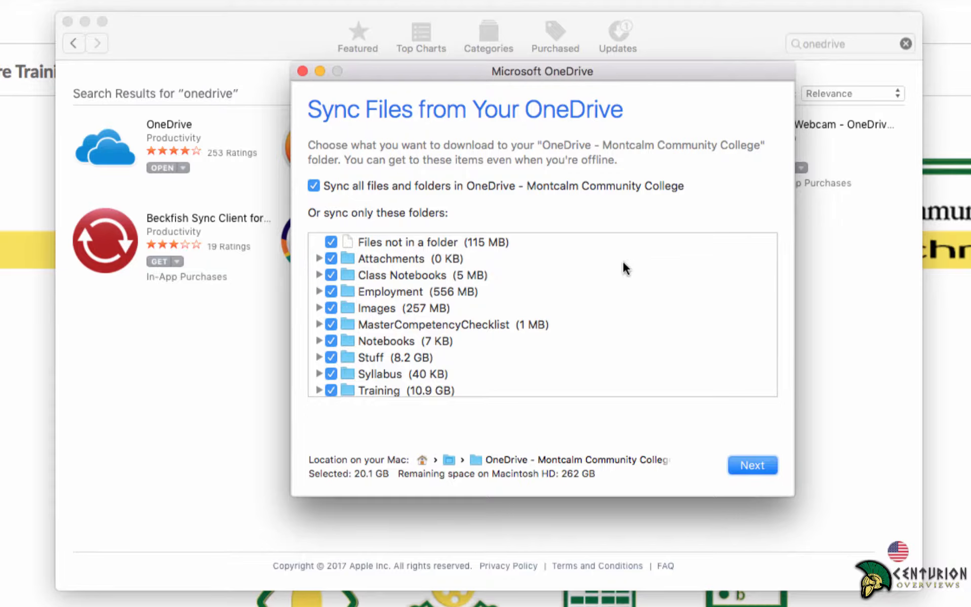
scroll(596, 342, "down", 1)
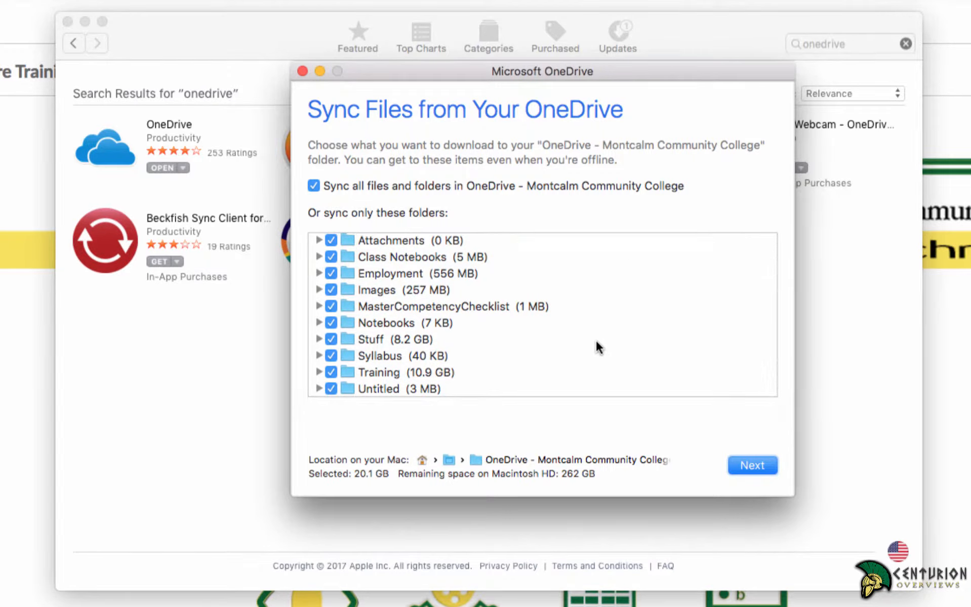
left_click(751, 466)
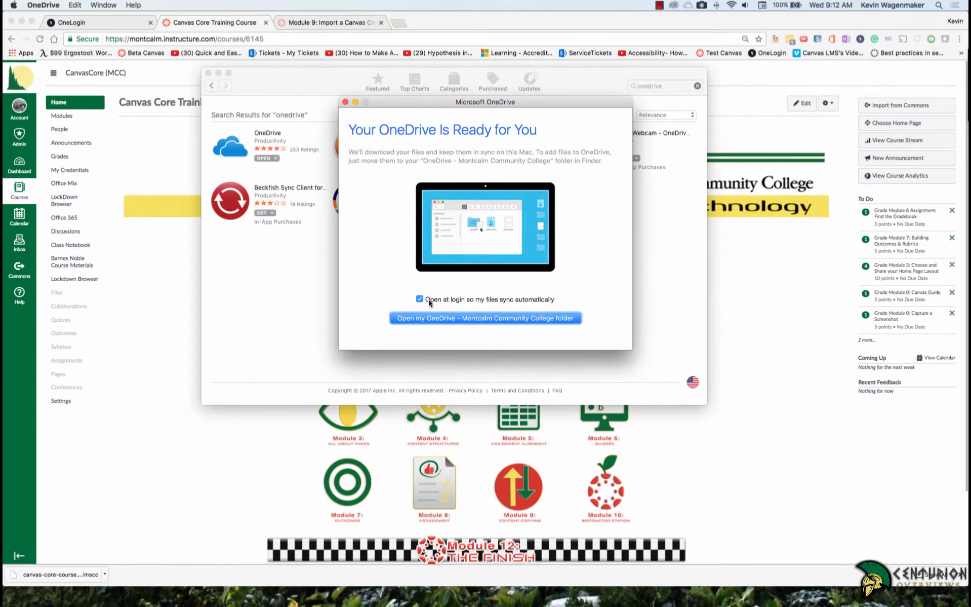
left_click(450, 318)
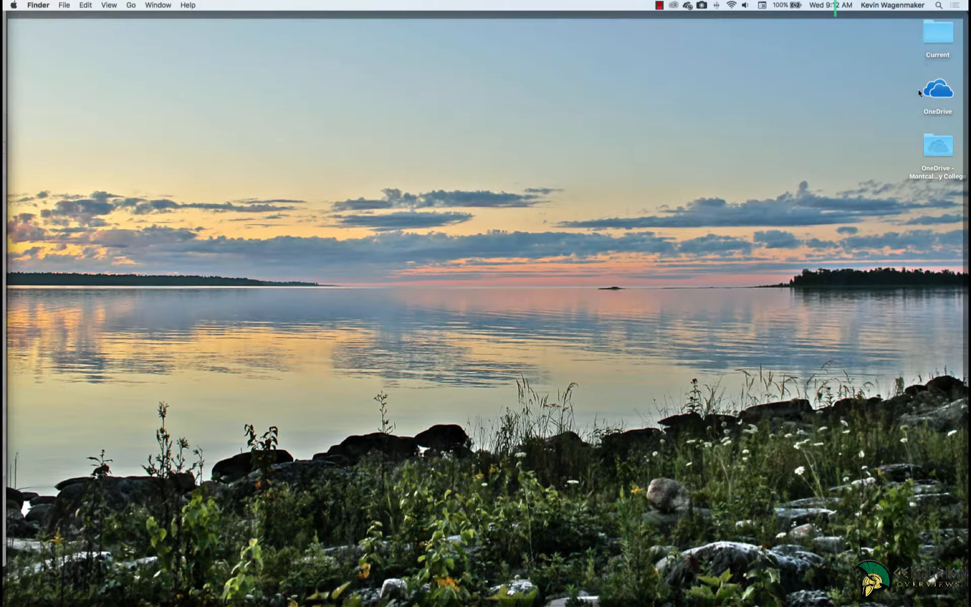
Drag the OneDrive - Montcalm Community College icon to mid-desktop and open it in Finder.
left_click_drag(939, 151, 606, 161)
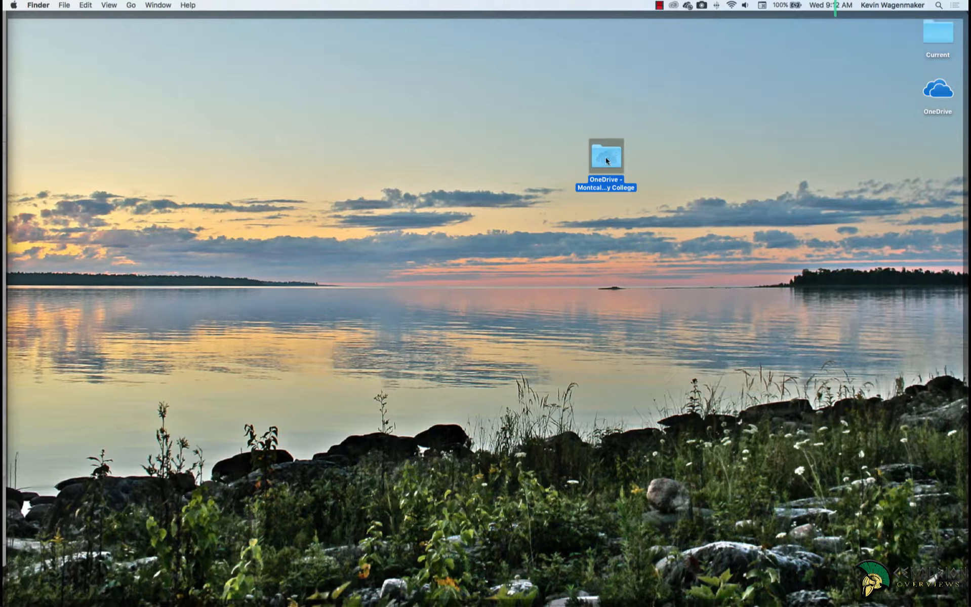
double_click(606, 160)
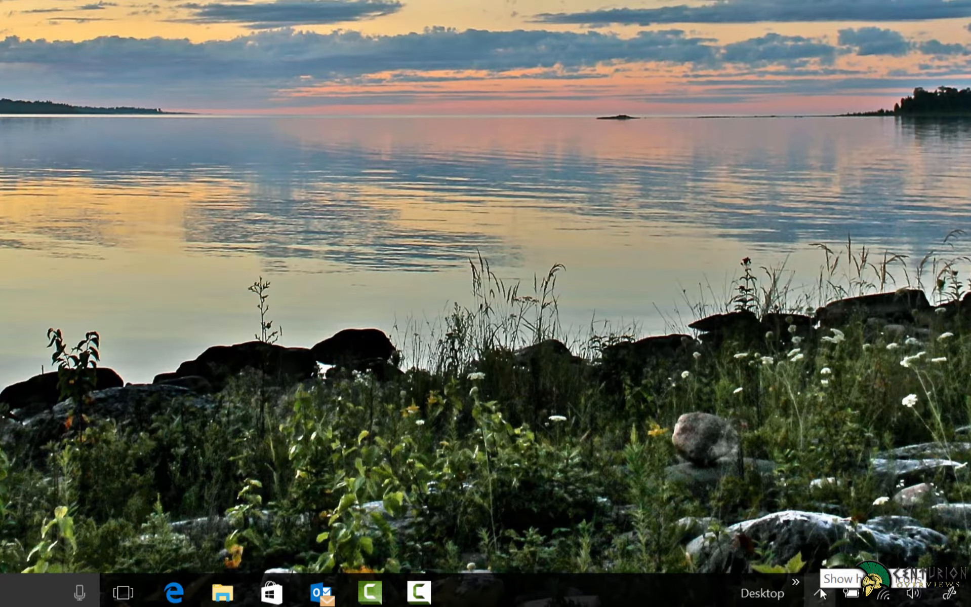
Search Windows for 'oned' and launch the OneDrive desktop app.
left_click(820, 588)
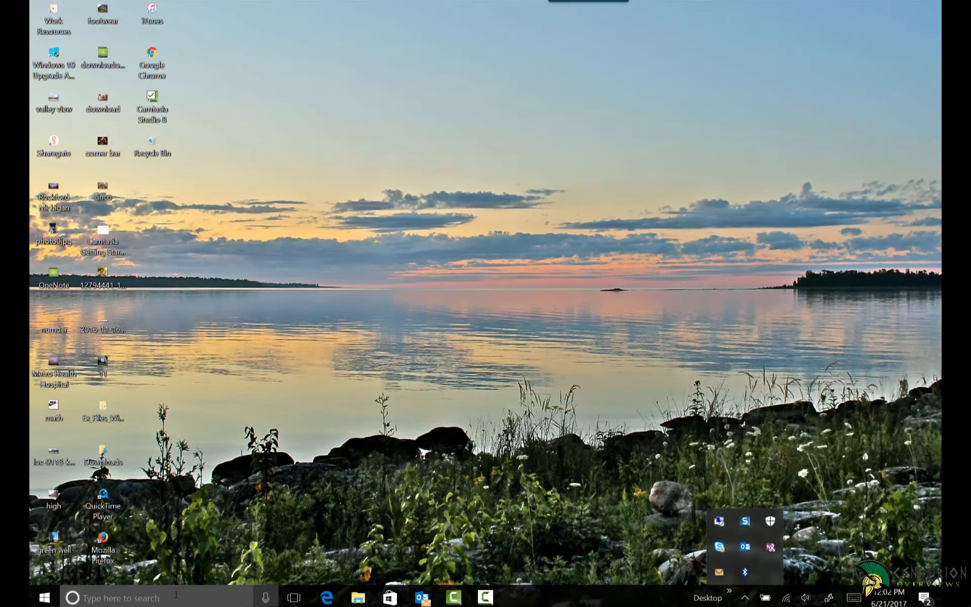
left_click(163, 595)
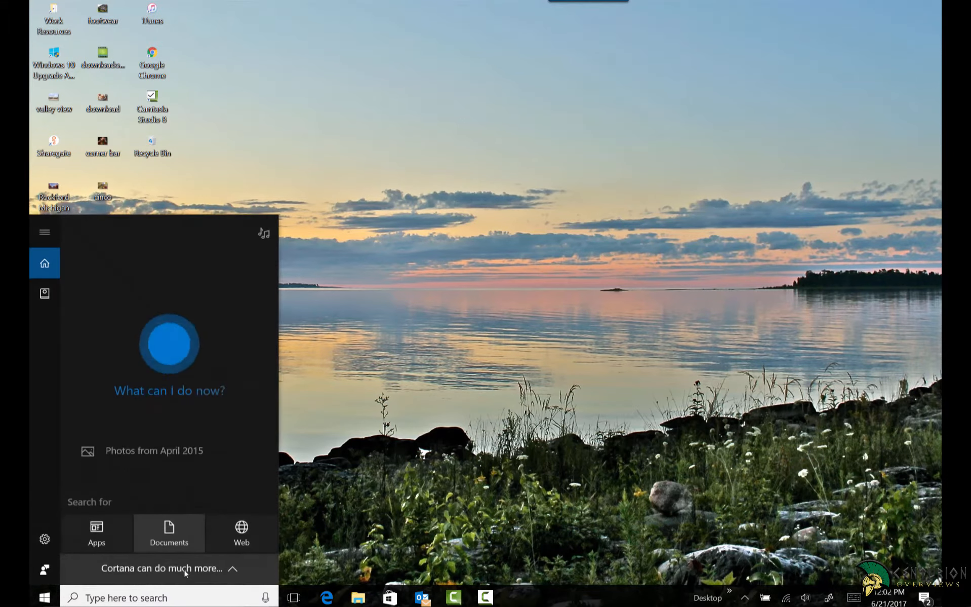
type("oned")
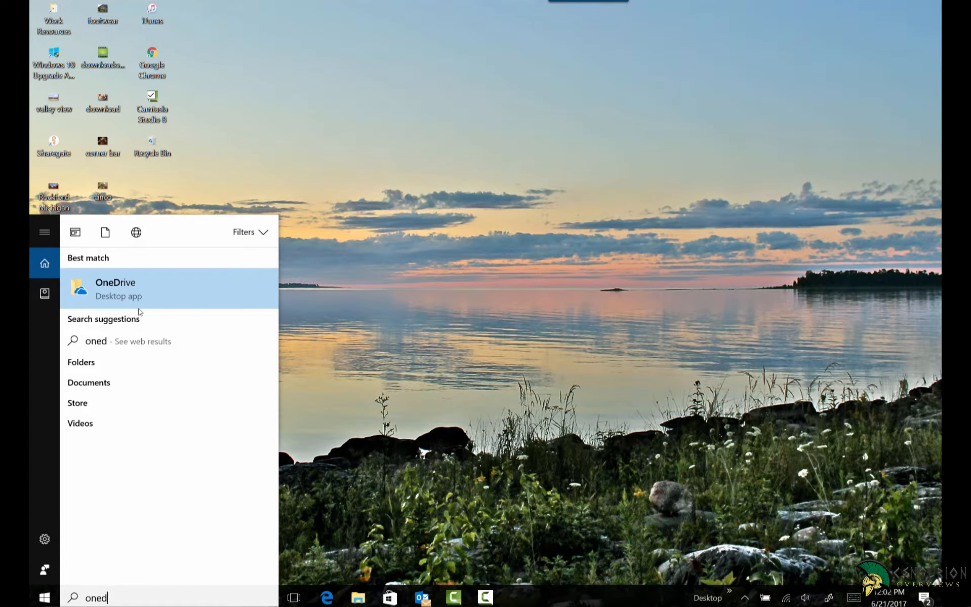
left_click(123, 285)
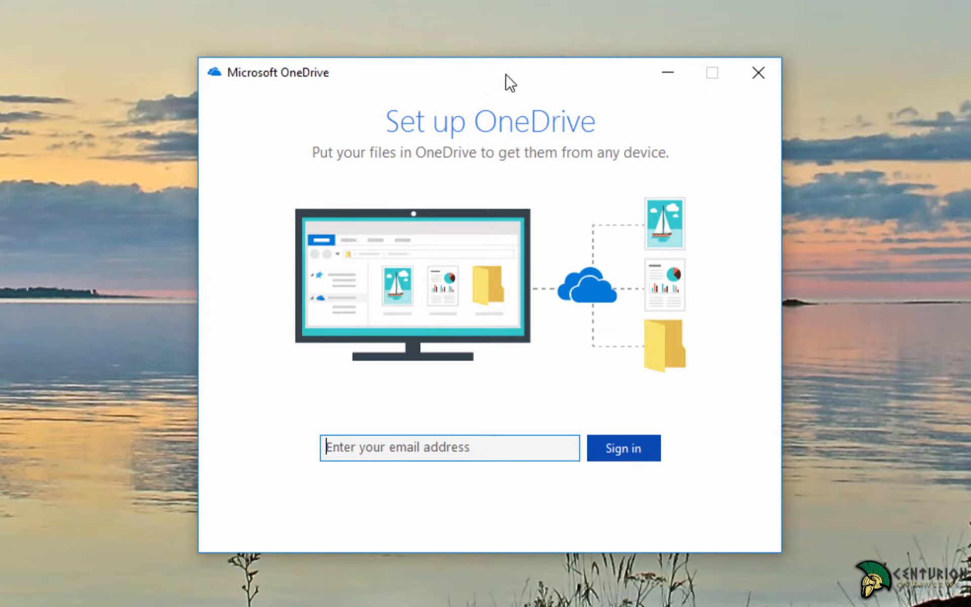
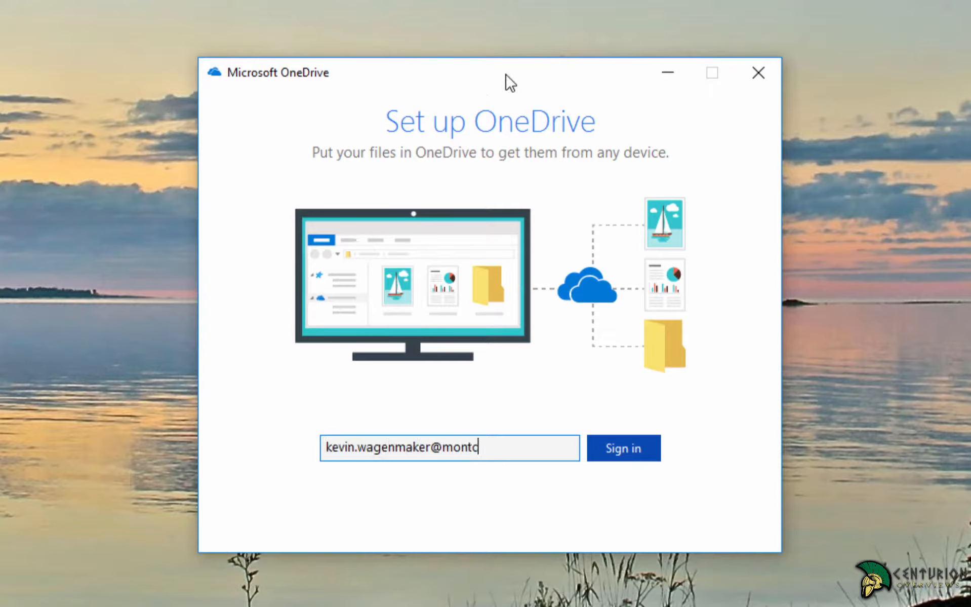
Sign in with the college e-mail as a Work or school account, entering the password on the college login page.
left_click(637, 440)
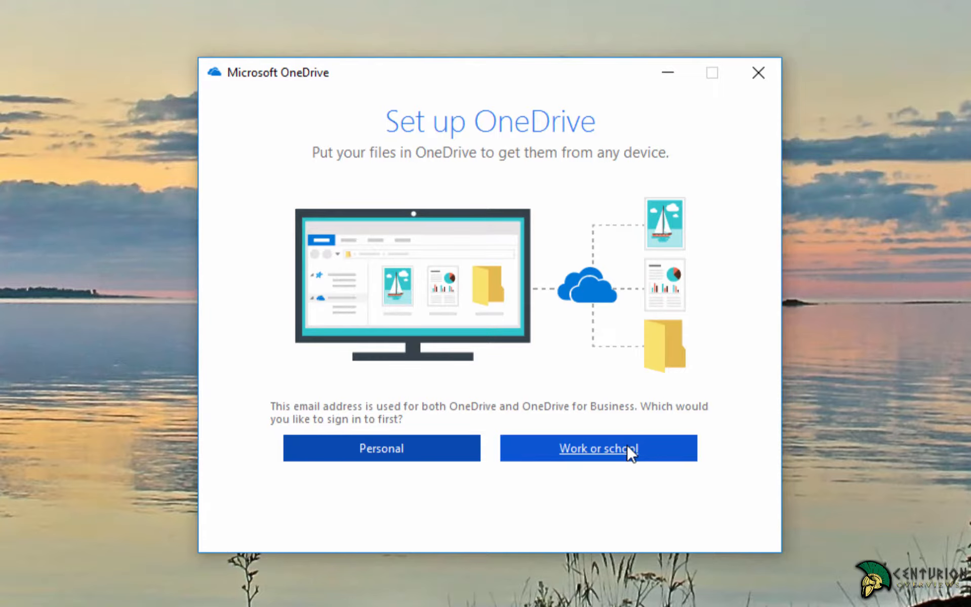
left_click(627, 446)
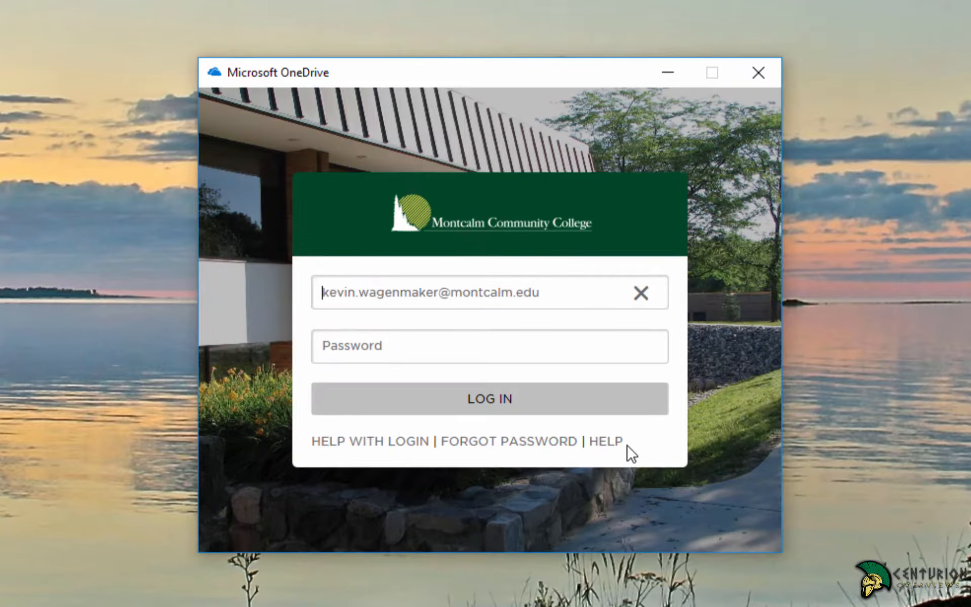
left_click(541, 353)
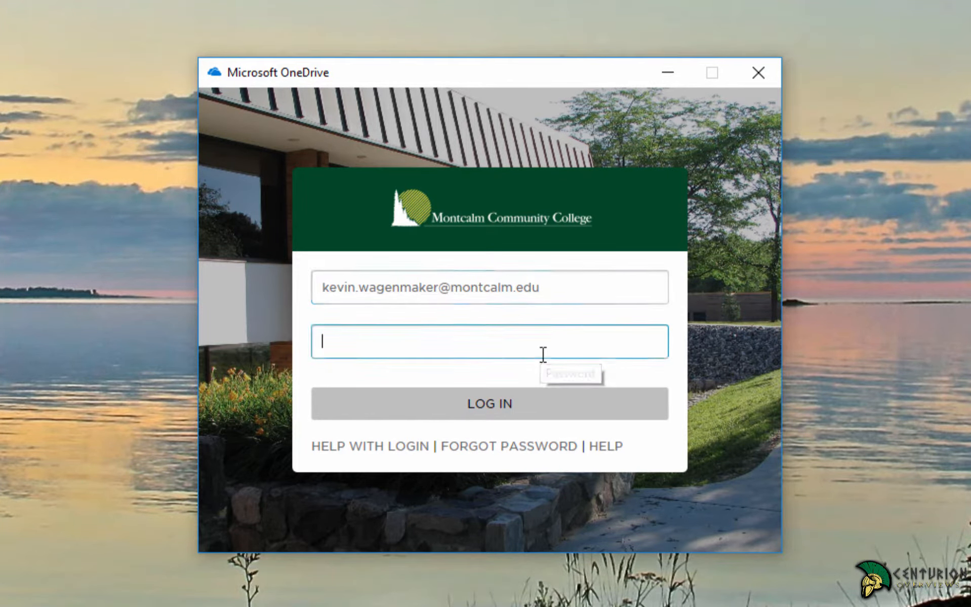
type("•••••••••••••")
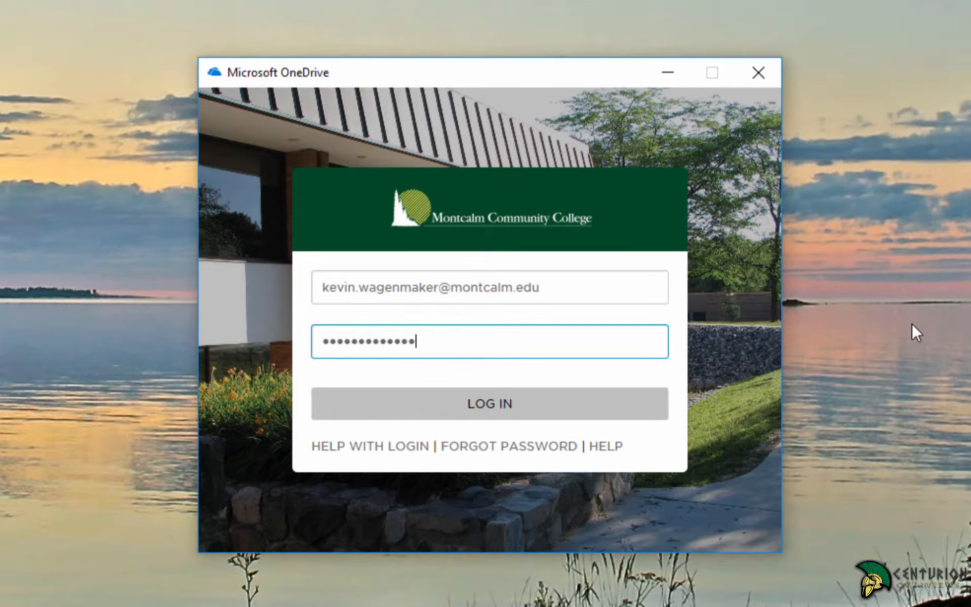
left_click(412, 398)
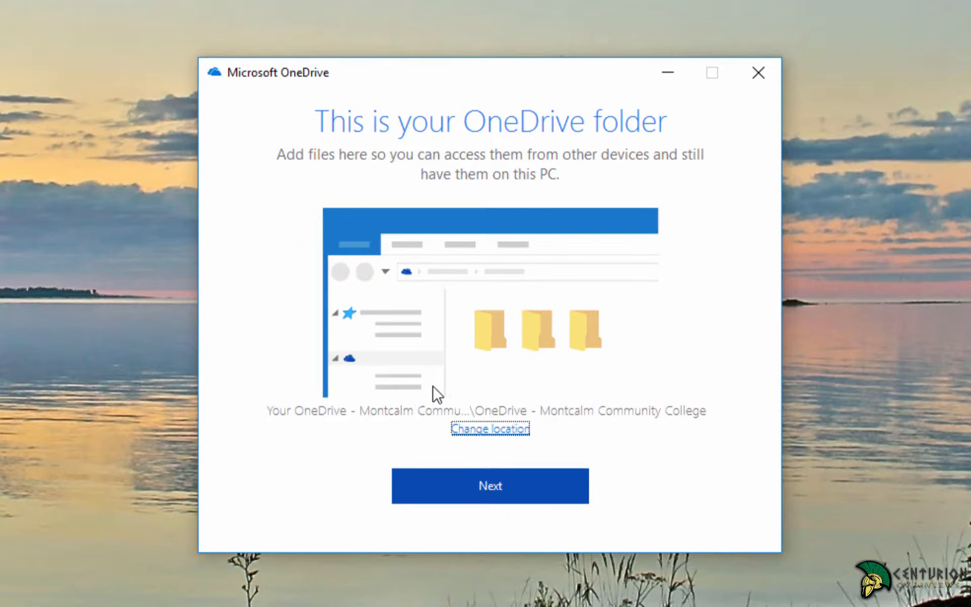
Accept the suggested OneDrive folder location and merge with the files already there.
left_click(479, 481)
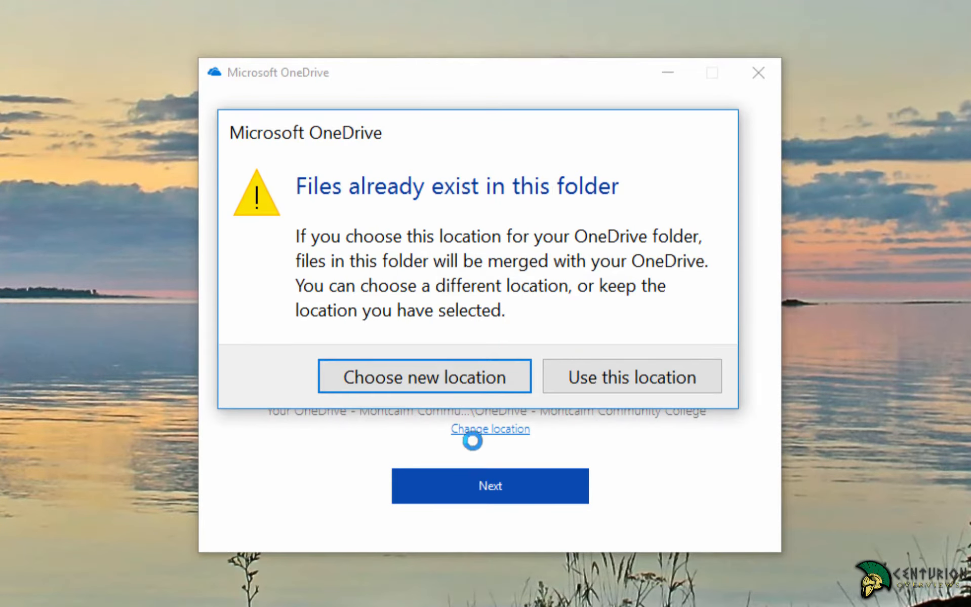
left_click(567, 378)
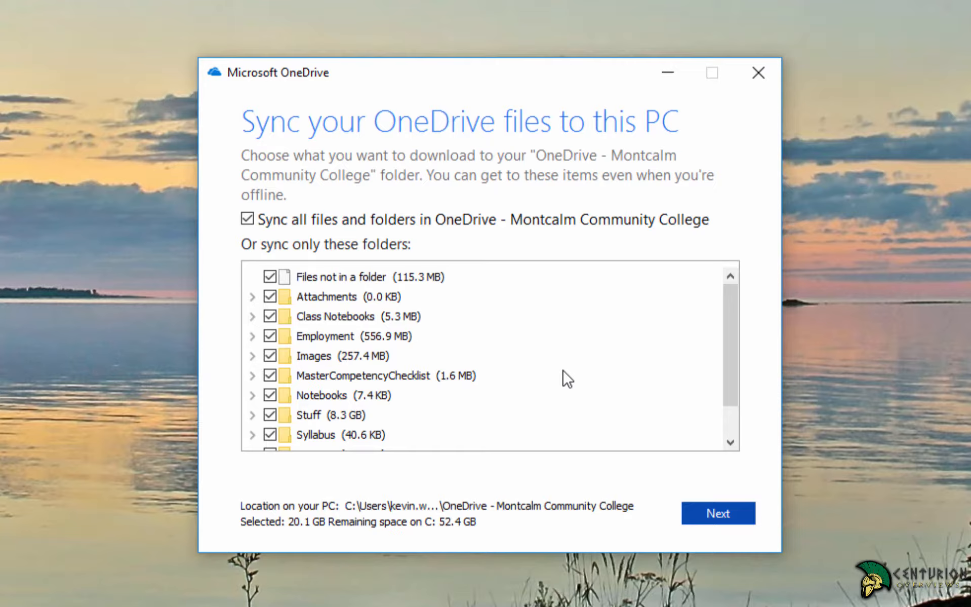
Keep Sync all files and folders checked and open the OneDrive - Montcalm Community College folder.
scroll(567, 379, "down", 1)
scroll(519, 374, "up", 1)
left_click(723, 517)
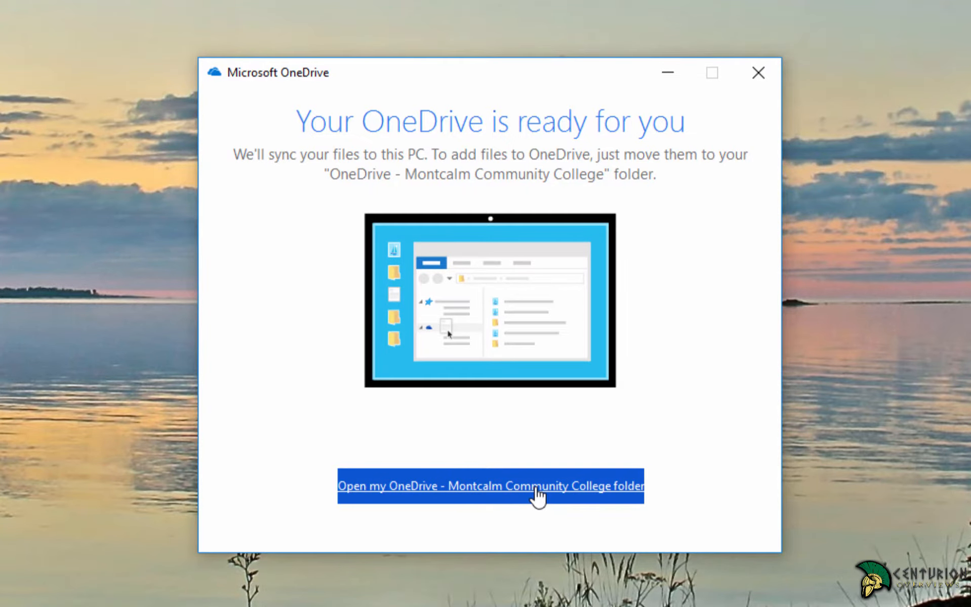
left_click(539, 498)
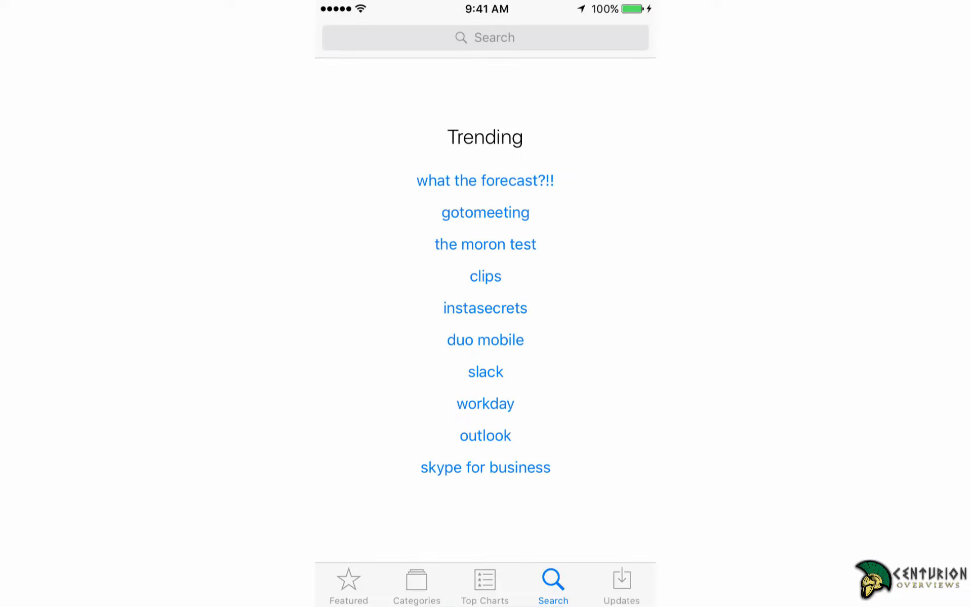
Find the OneDrive for Business app in the App Store, install it, and launch it.
left_click(485, 38)
type("o")
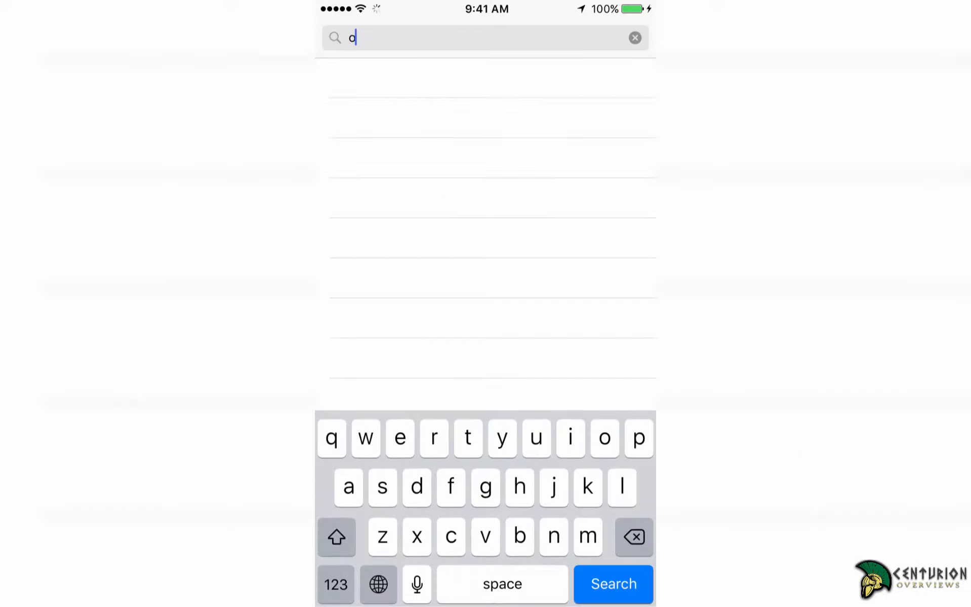
type("nedrive")
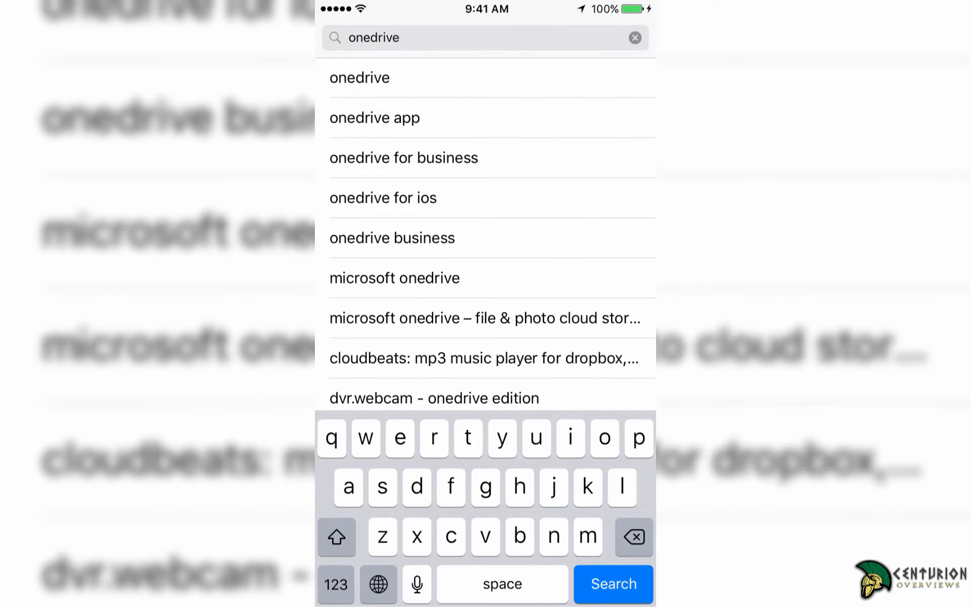
left_click(403, 156)
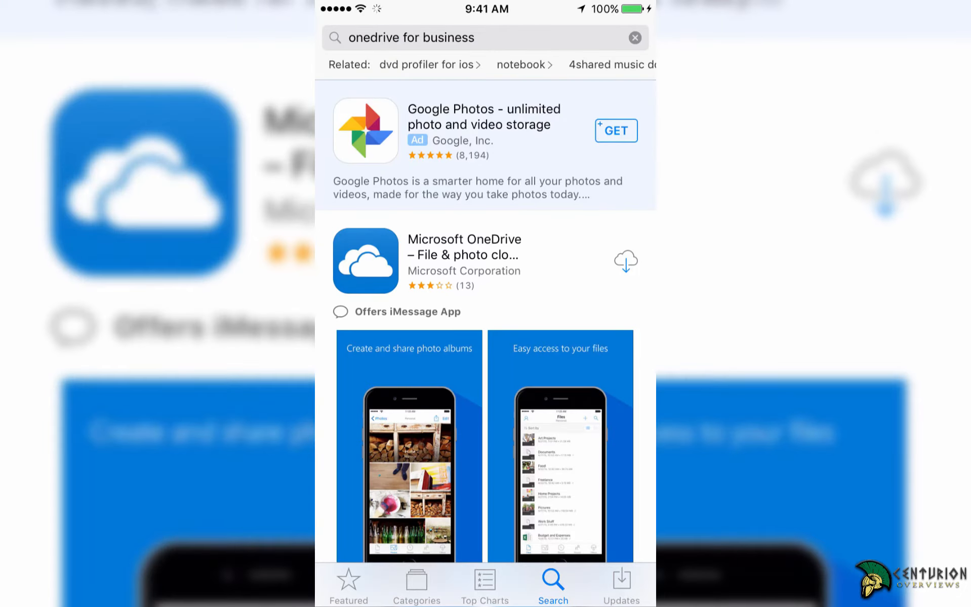
left_click(626, 261)
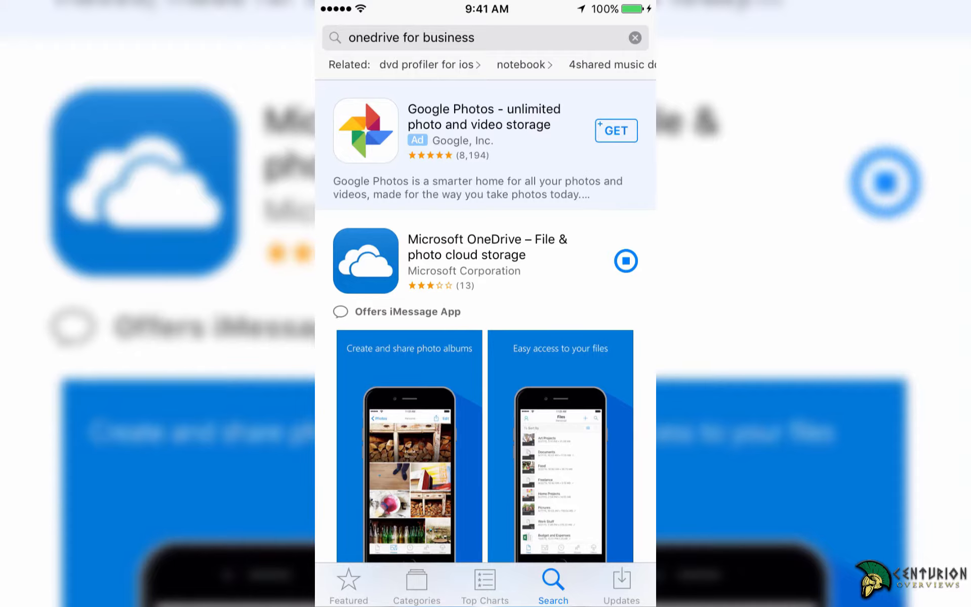
left_click(612, 260)
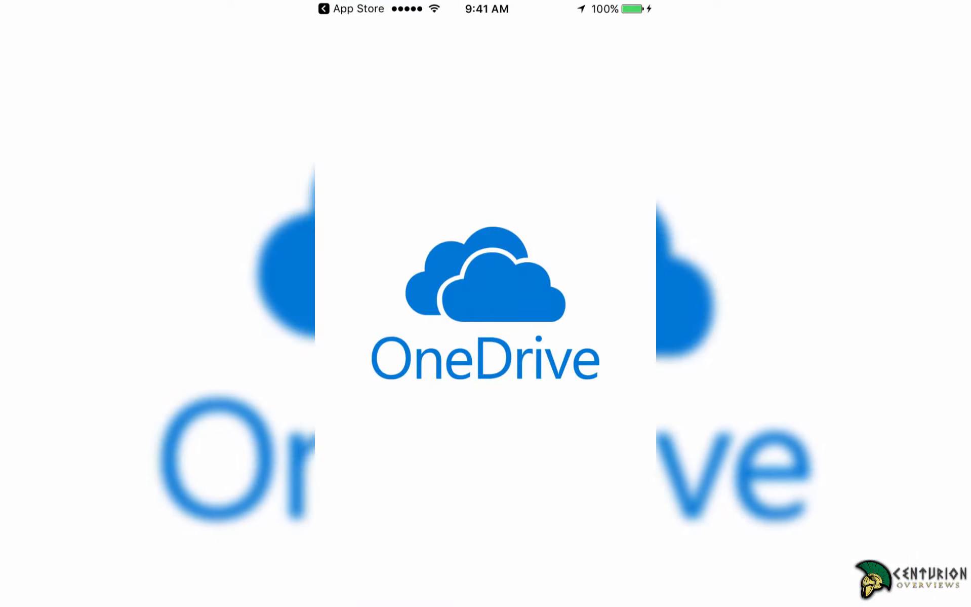
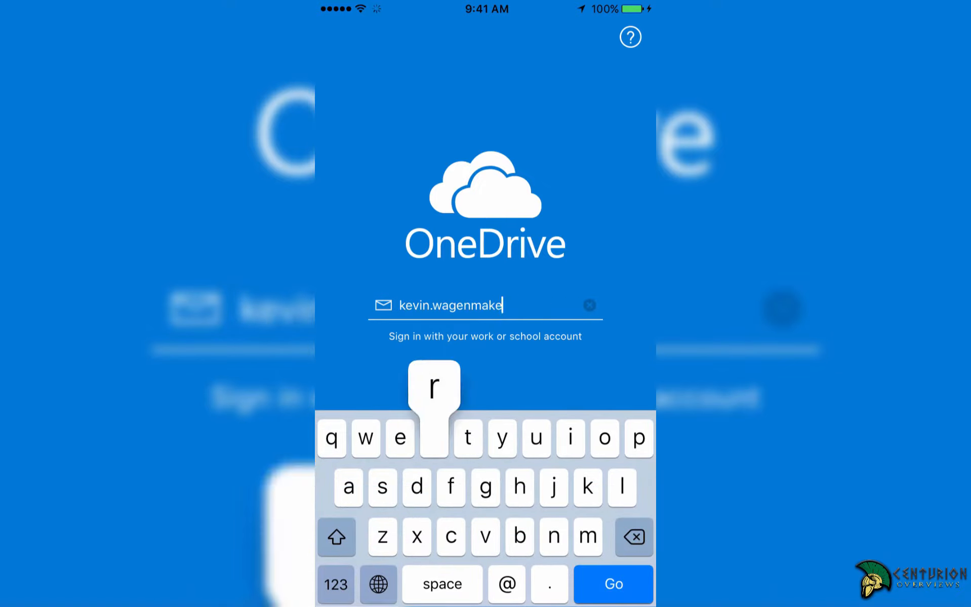
Sign in to OneDrive for Business with the college e-mail address and account password.
key("Return")
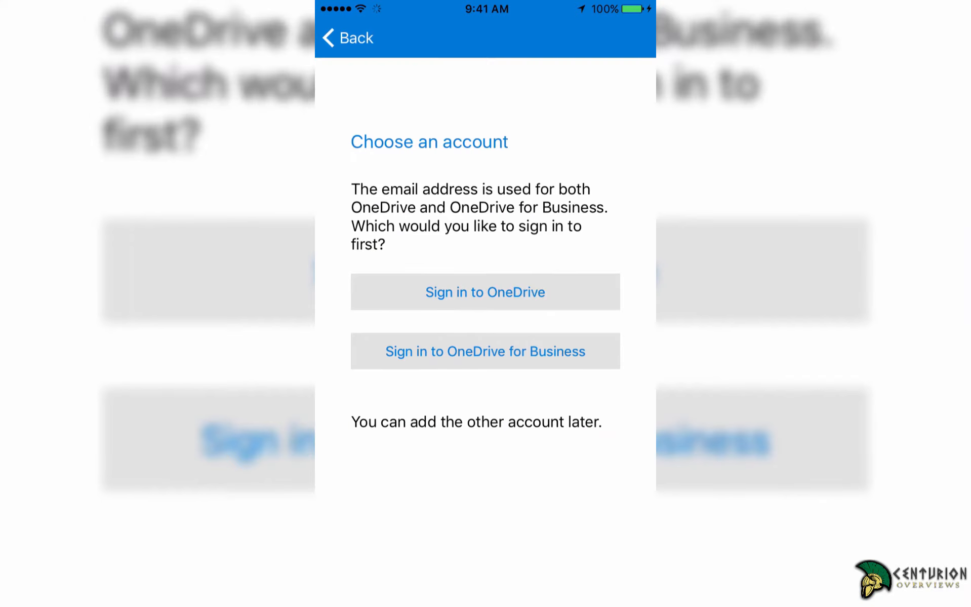
left_click(485, 351)
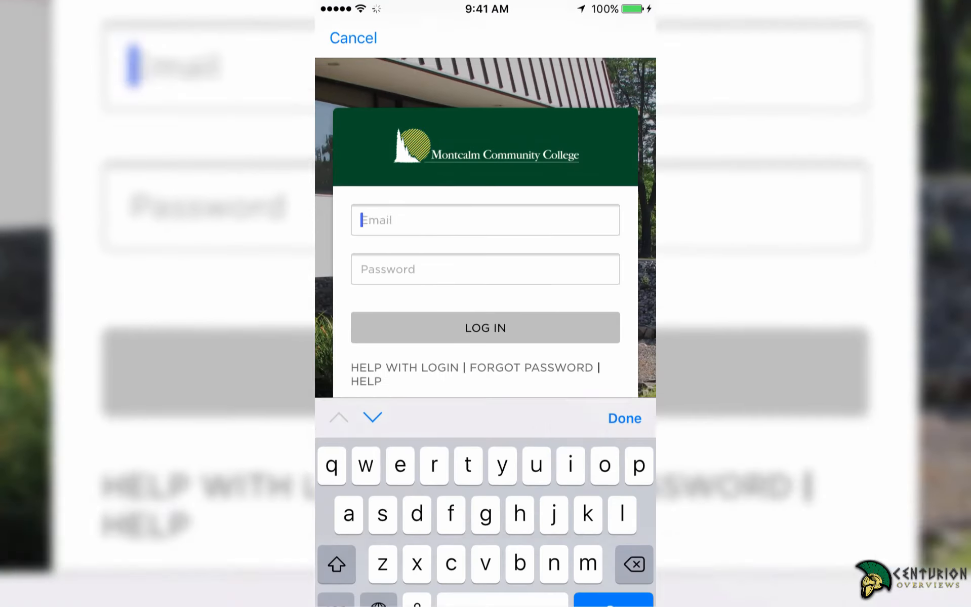
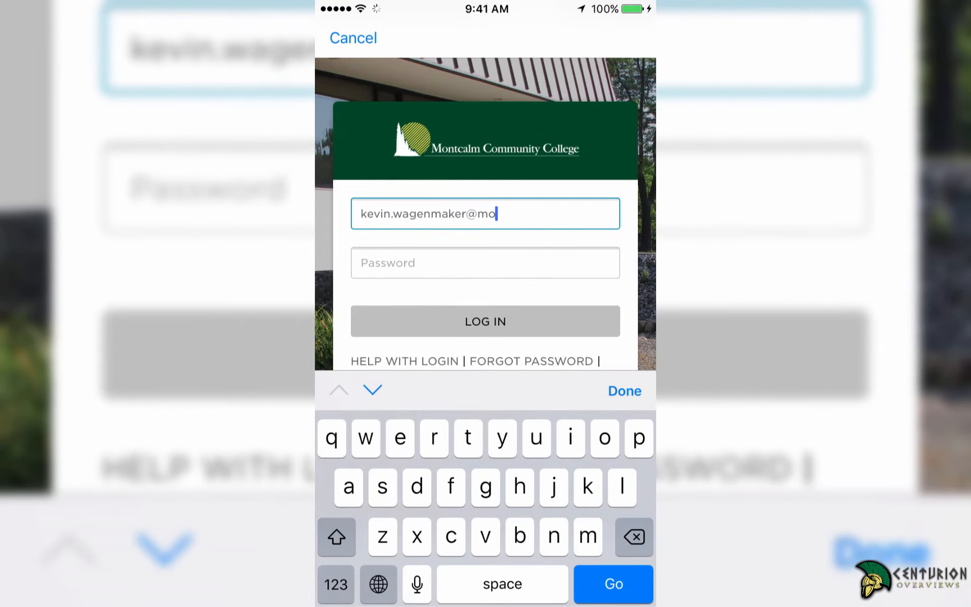
left_click(485, 263)
type("••••••••••••")
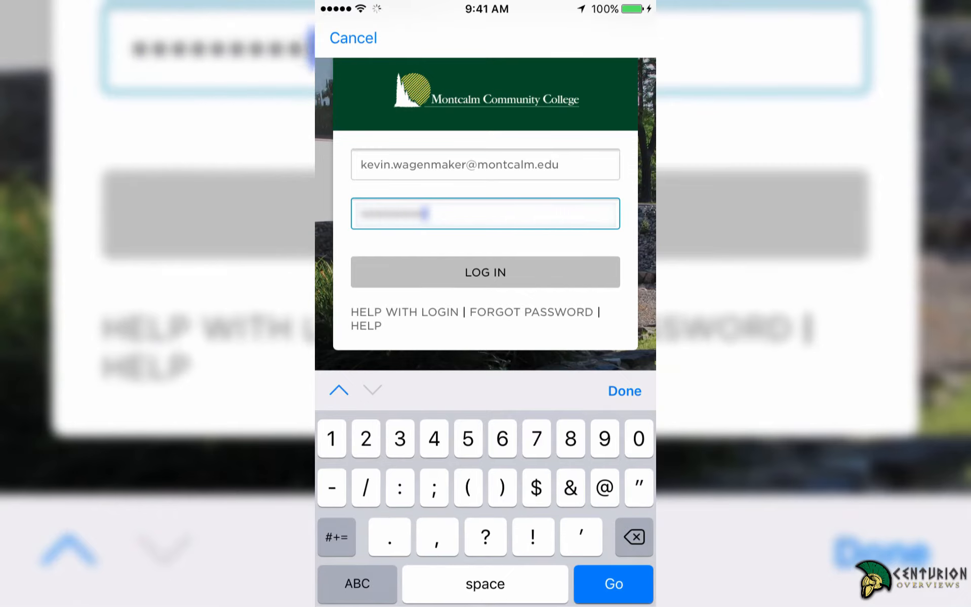
key("Return")
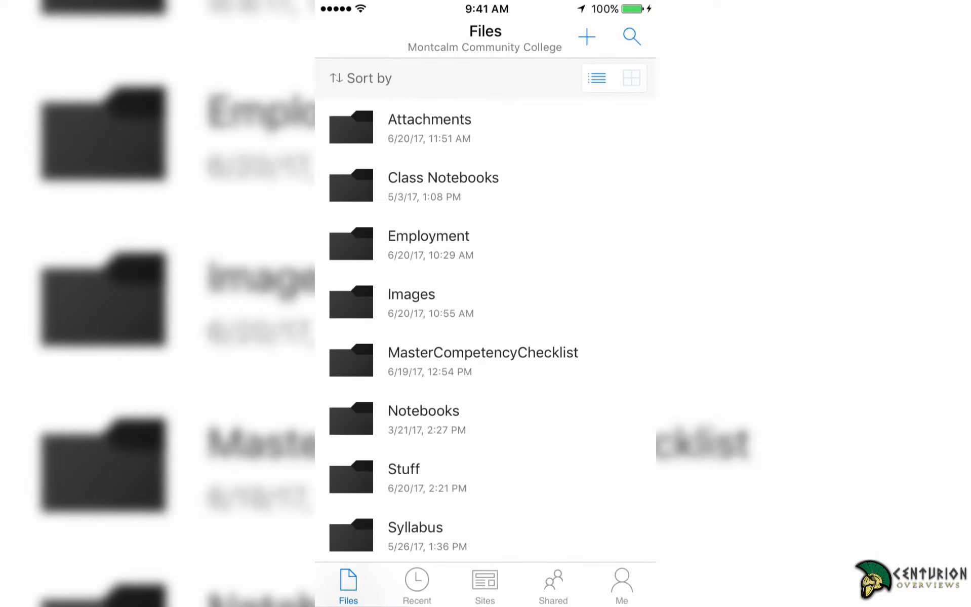
Open MCCacceptanceLetter from the Files list, dismiss the editing tip, and send it to Word.
scroll(485, 329, "down", 6)
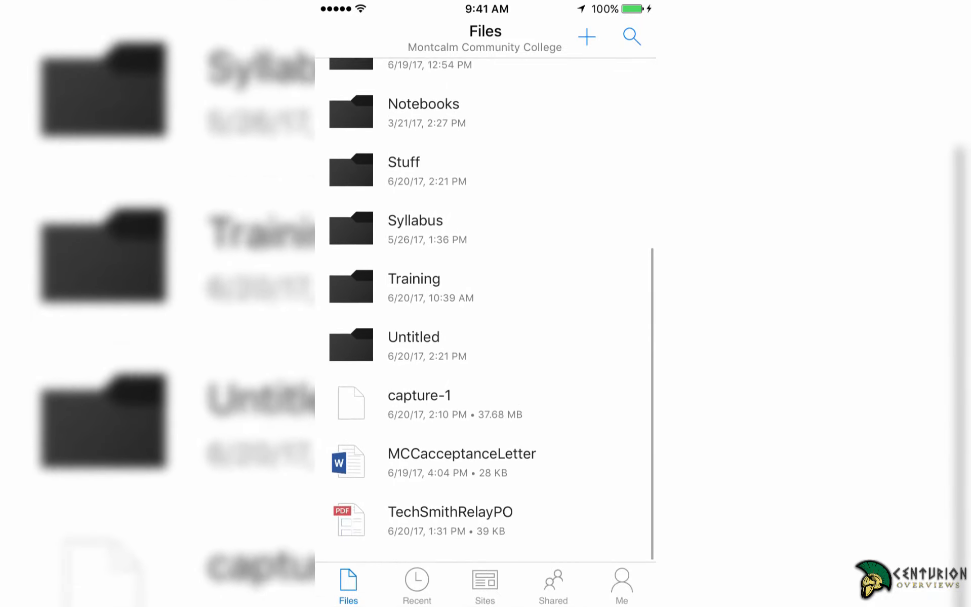
left_click(462, 475)
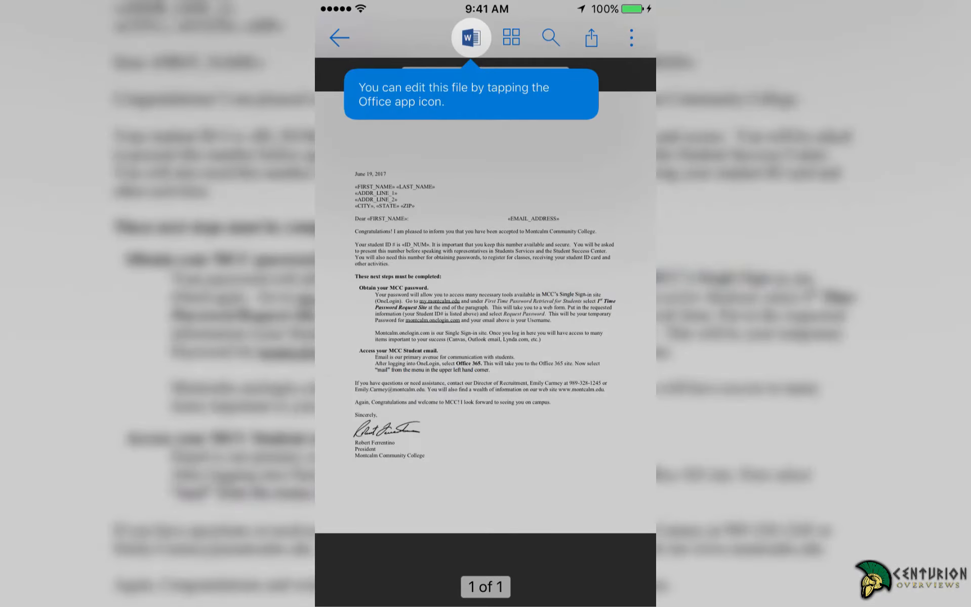
left_click(471, 94)
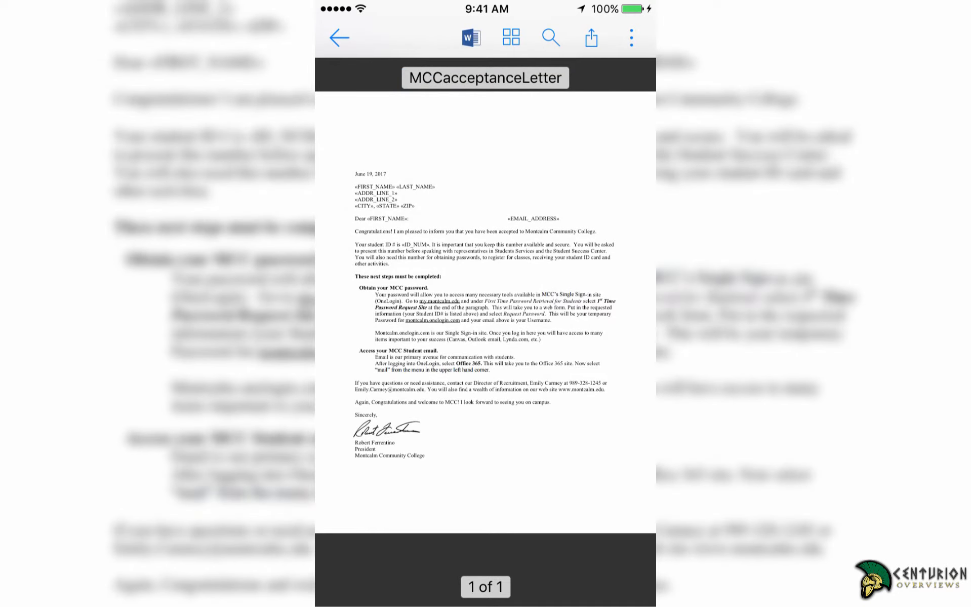
left_click(471, 37)
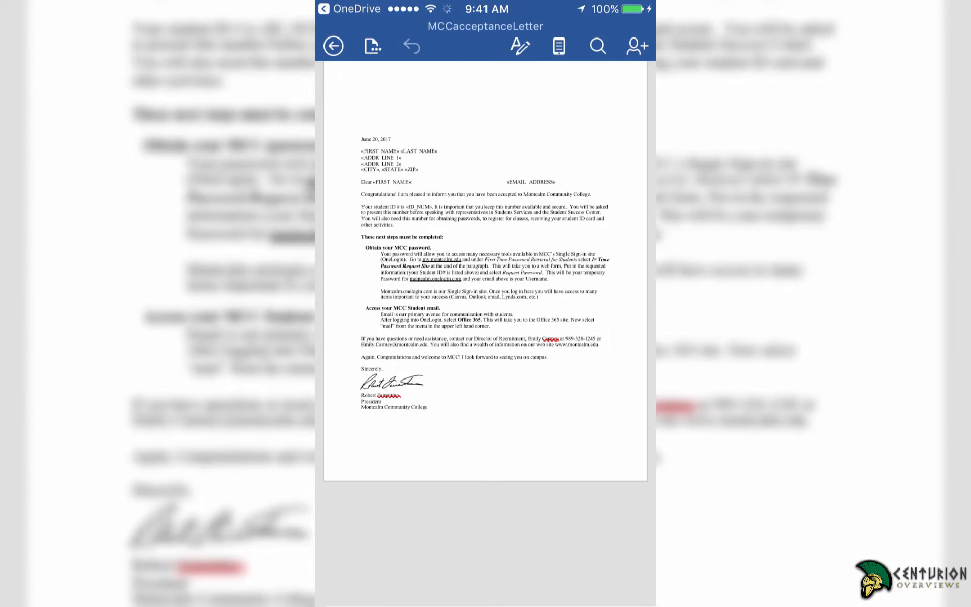
Show the Home ribbon's text formatting tools for MCCacceptanceLetter in Word.
left_click(520, 46)
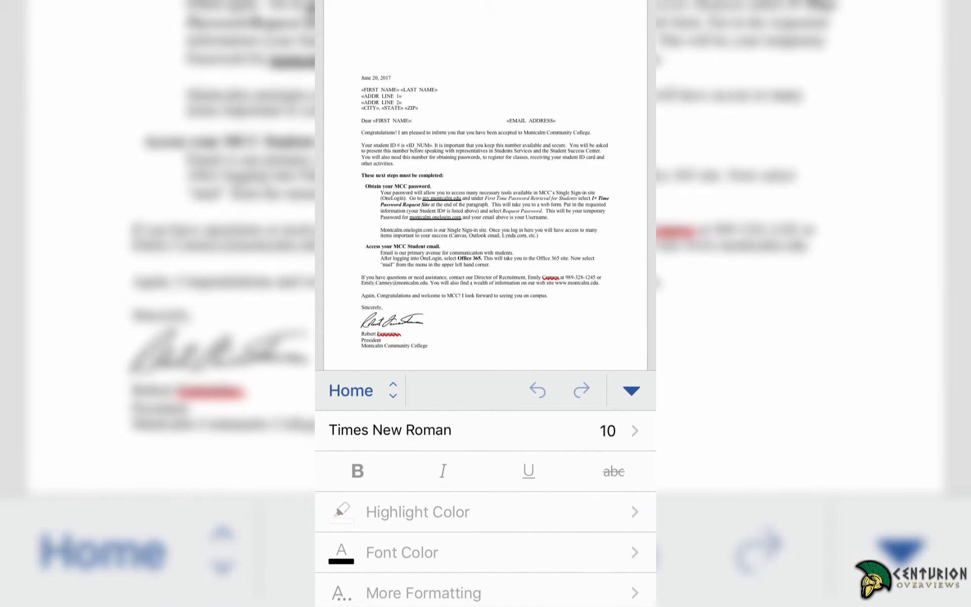